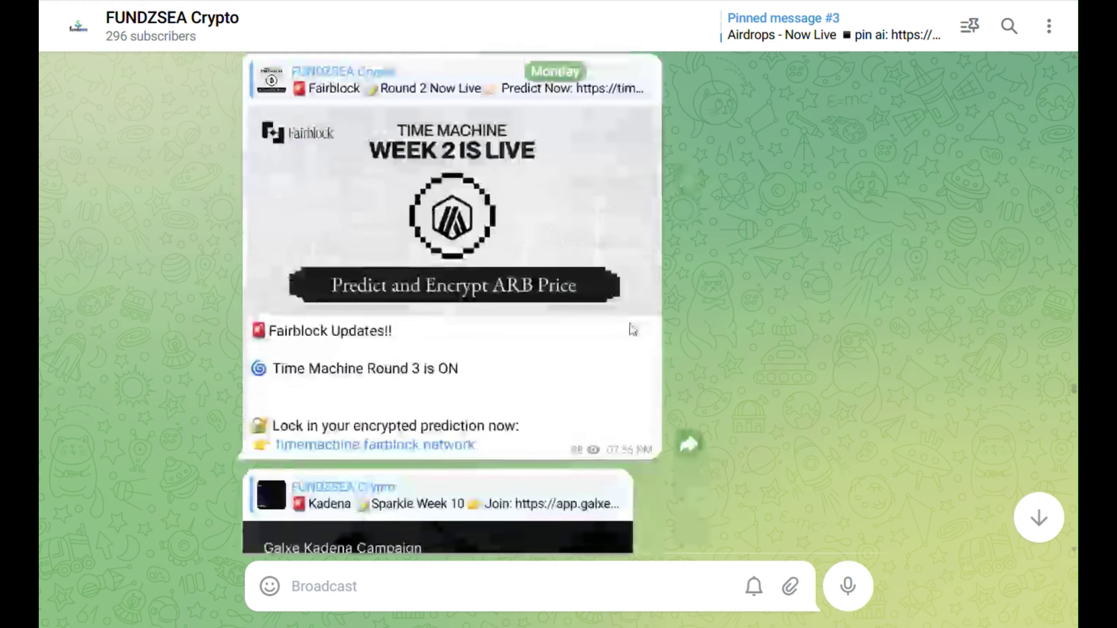
Go to the latest channel post, log in to the linked ConsumerFi app with X, and start exploring.
{"action": "left_click", "coordinate": [1054, 538]}
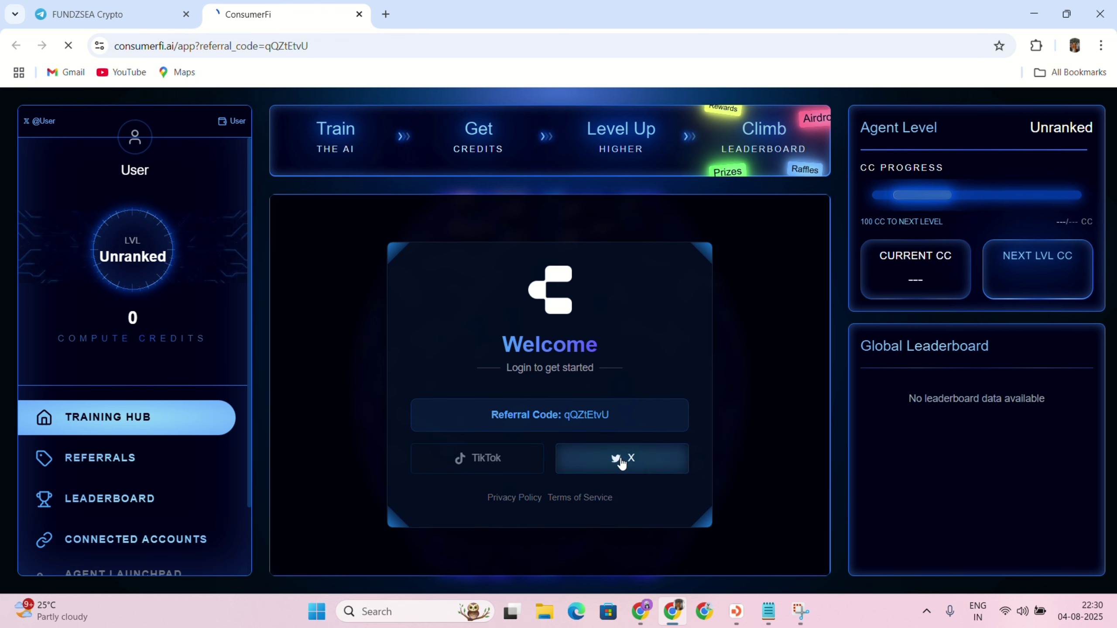
{"action": "left_click", "coordinate": [637, 457]}
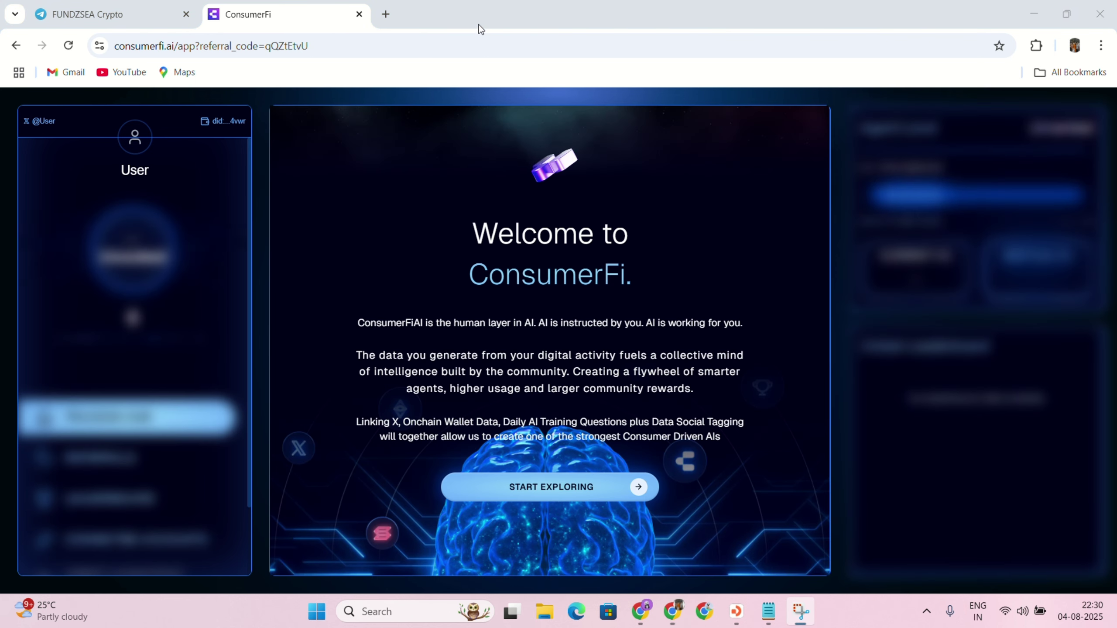
{"action": "left_click", "coordinate": [556, 488]}
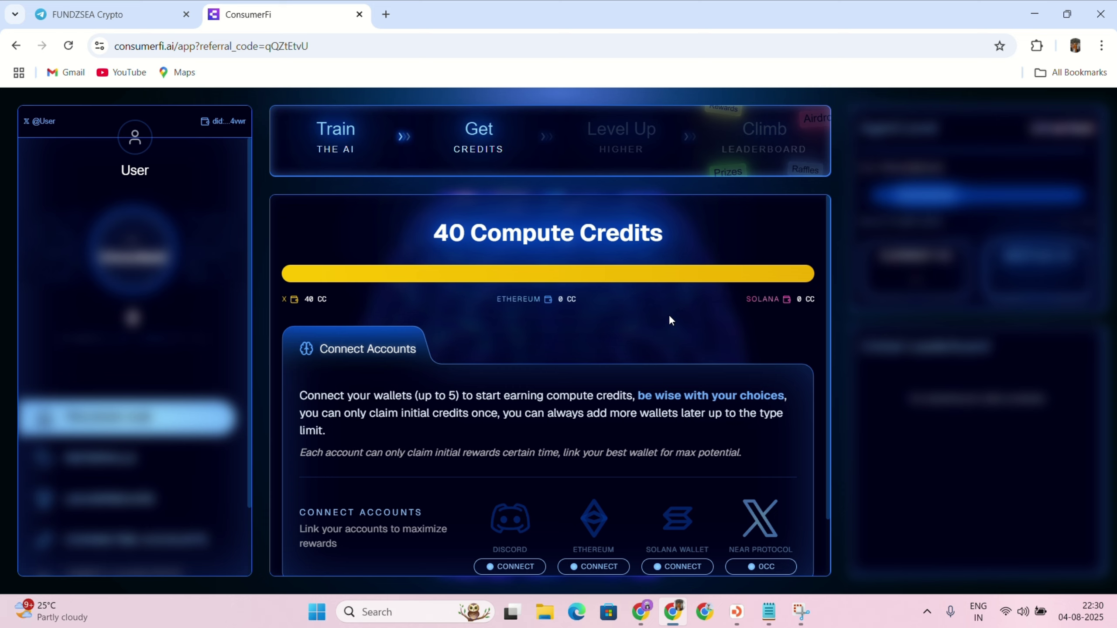
Connect the Discord account and link OKX Wallet as the Ethereum wallet, returning to the account connection page.
{"action": "scroll", "coordinate": [671, 313], "scroll_direction": "down", "scroll_amount": 1}
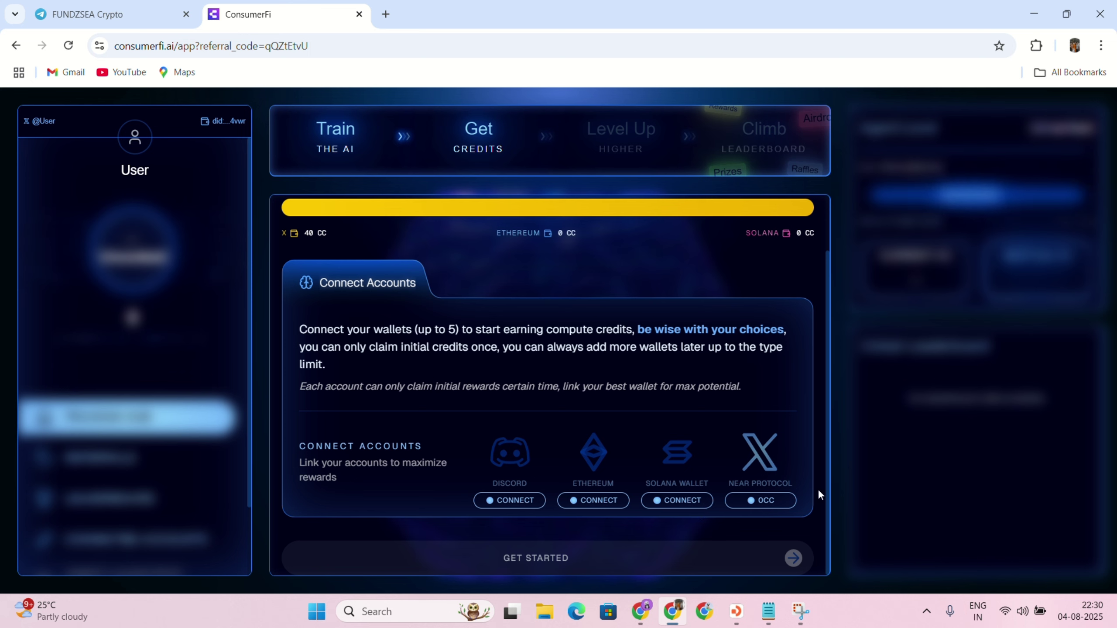
{"action": "left_click", "coordinate": [506, 500]}
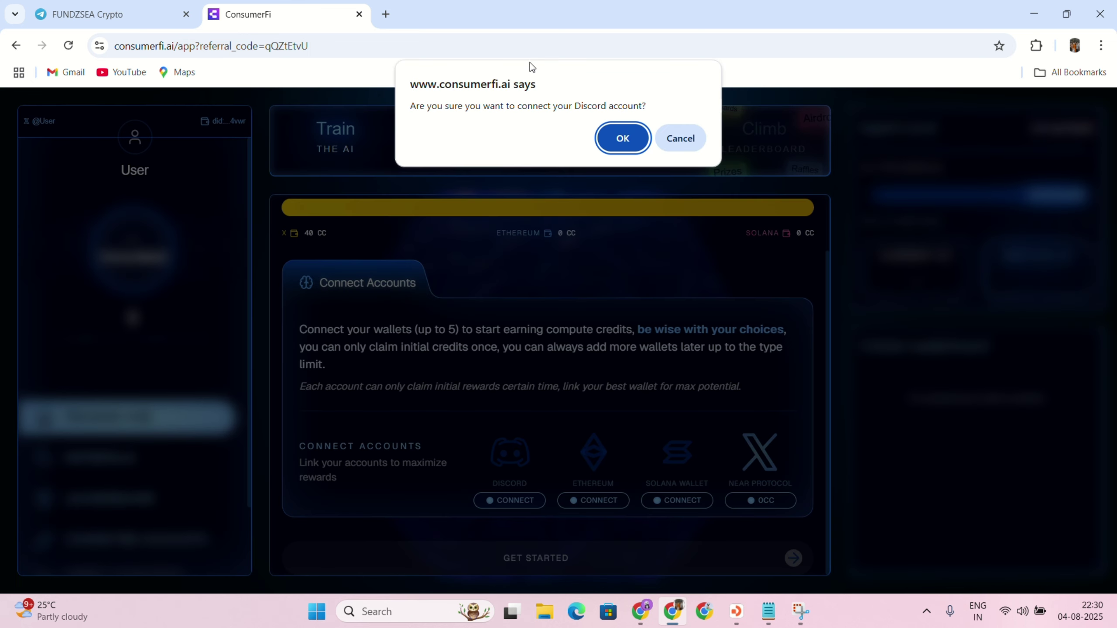
{"action": "left_click", "coordinate": [624, 139]}
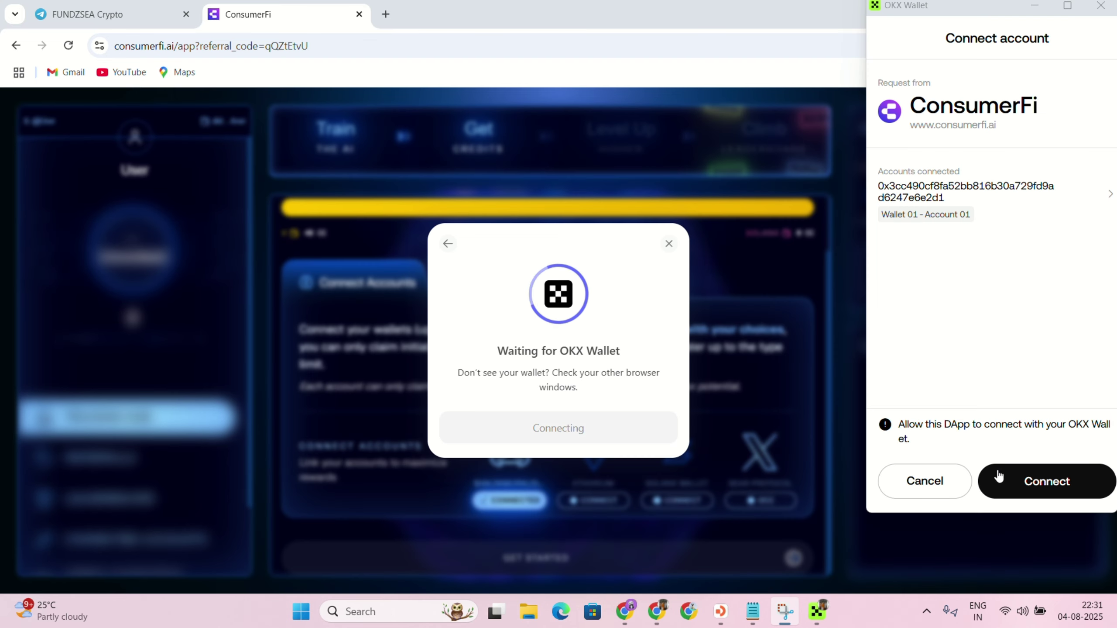
{"action": "left_click", "coordinate": [1011, 479]}
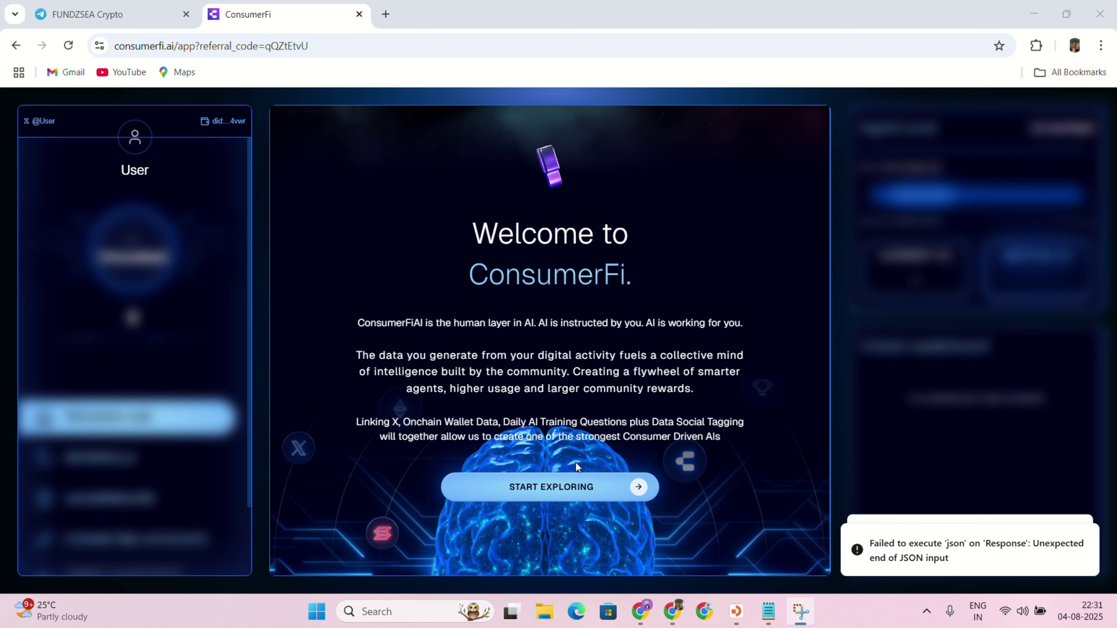
{"action": "left_click", "coordinate": [576, 483]}
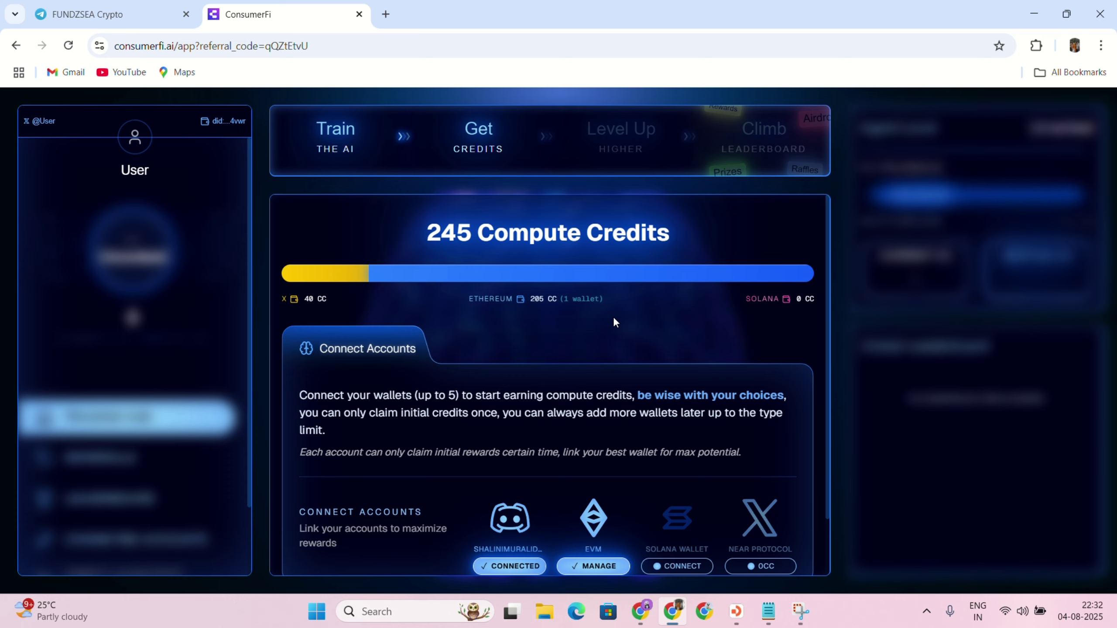
Connect OKX Wallet as the Solana wallet and return to the account connection page.
{"action": "scroll", "coordinate": [615, 319], "scroll_direction": "down", "scroll_amount": 1}
{"action": "left_click", "coordinate": [668, 502]}
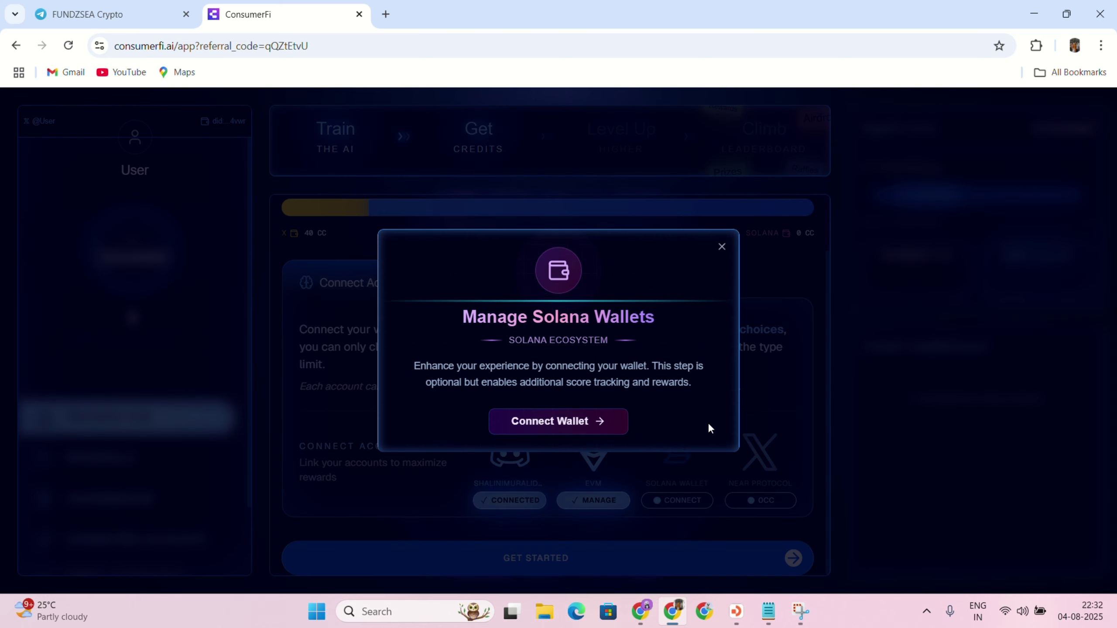
{"action": "left_click", "coordinate": [586, 433]}
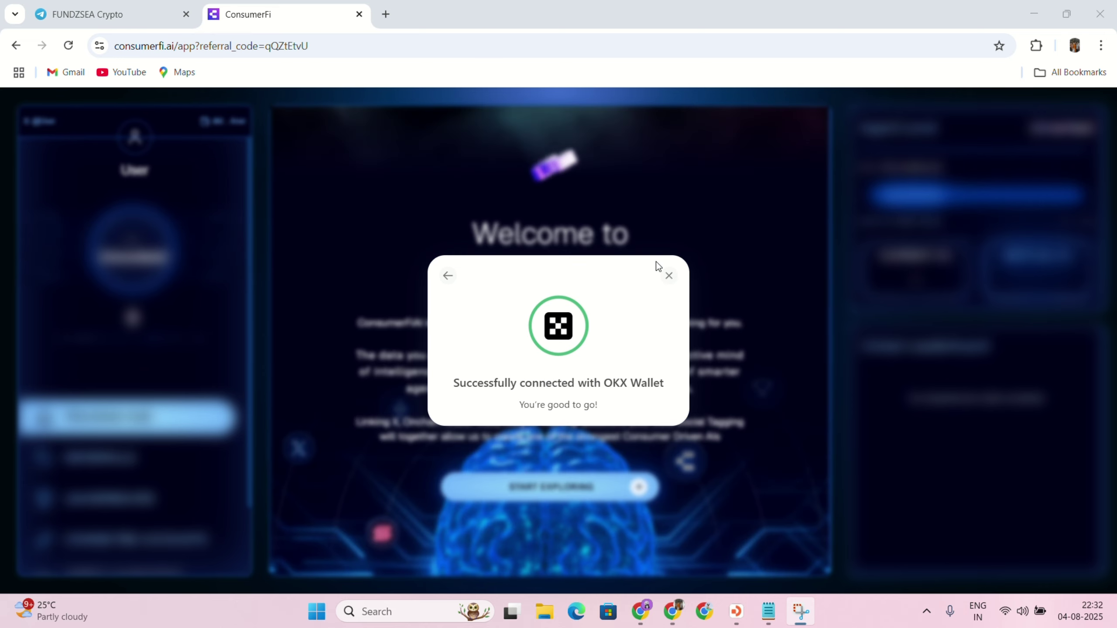
{"action": "left_click", "coordinate": [670, 275]}
{"action": "left_click", "coordinate": [570, 492]}
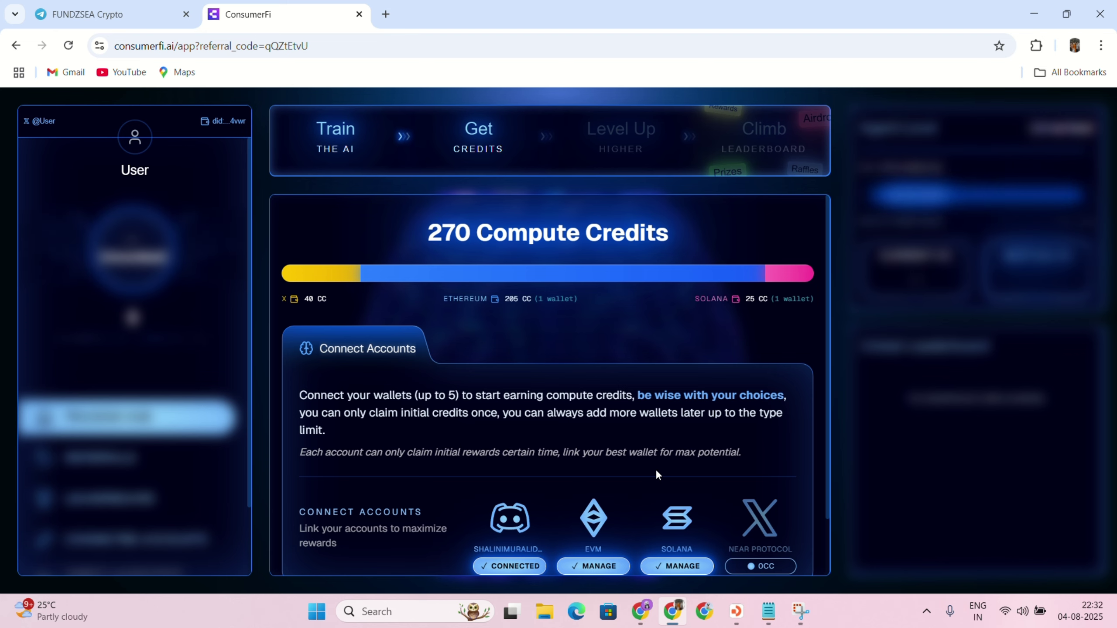
Get started with the linked accounts, going to the next step without adding more wallets.
{"action": "scroll", "coordinate": [655, 467], "scroll_direction": "down", "scroll_amount": 1}
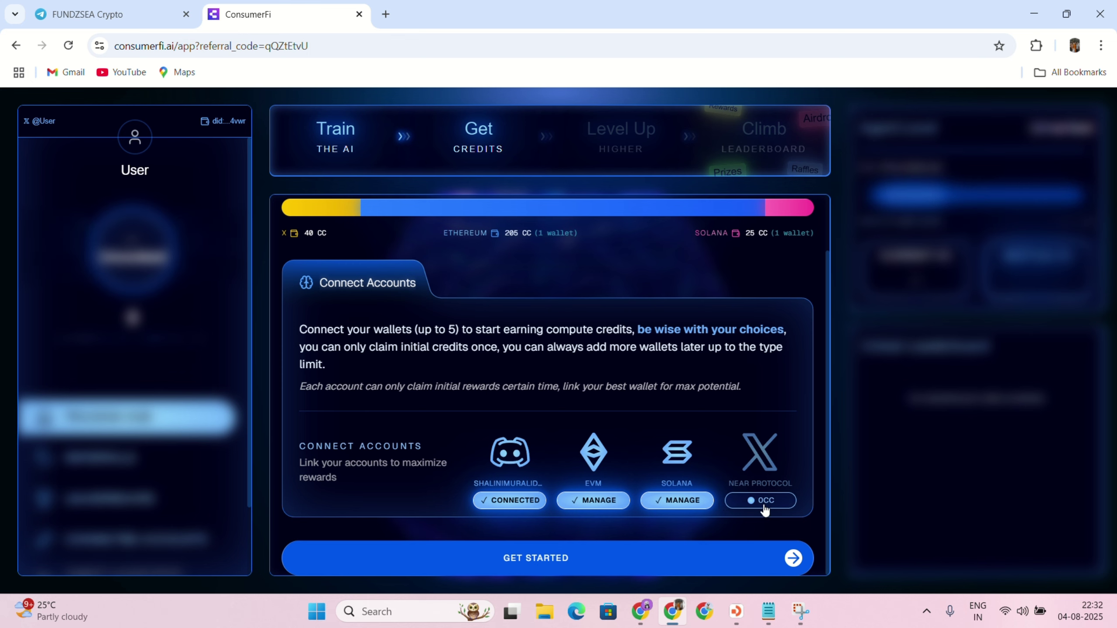
{"action": "left_click", "coordinate": [619, 552]}
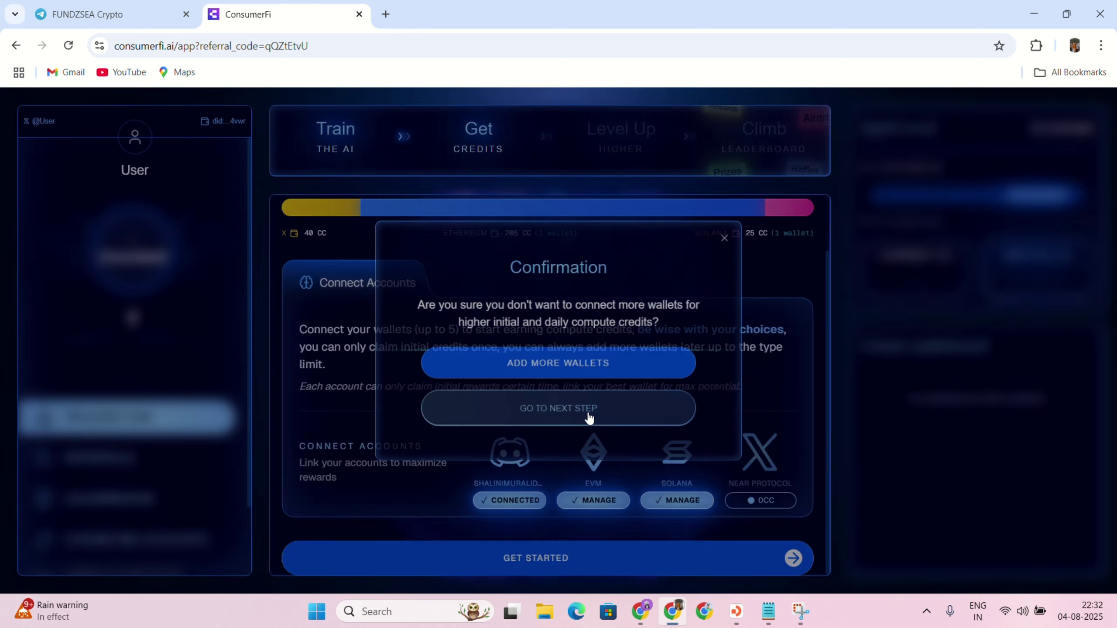
{"action": "left_click", "coordinate": [590, 418]}
{"action": "left_click", "coordinate": [611, 569]}
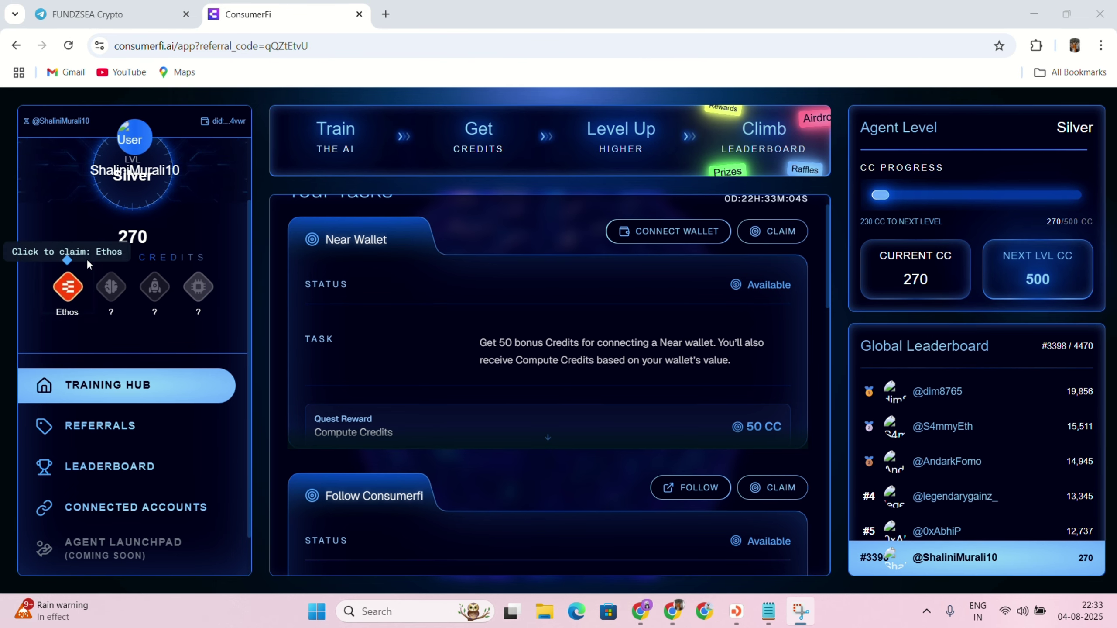
Claim the Ethos badge for its 10 bonus Compute Credits.
{"action": "left_click", "coordinate": [80, 293]}
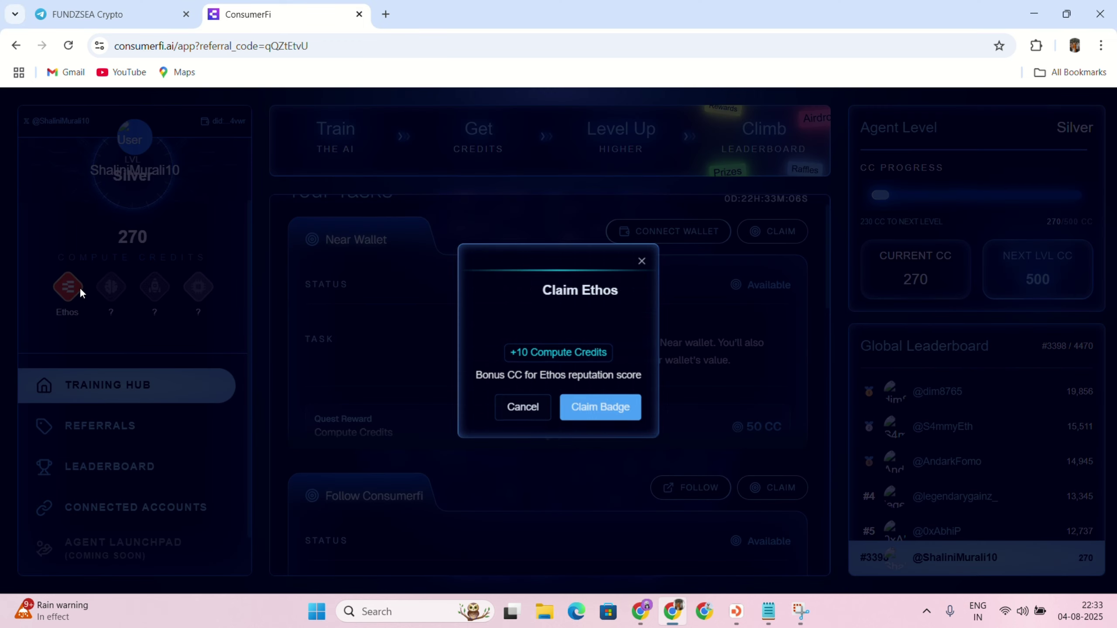
{"action": "left_click", "coordinate": [589, 410]}
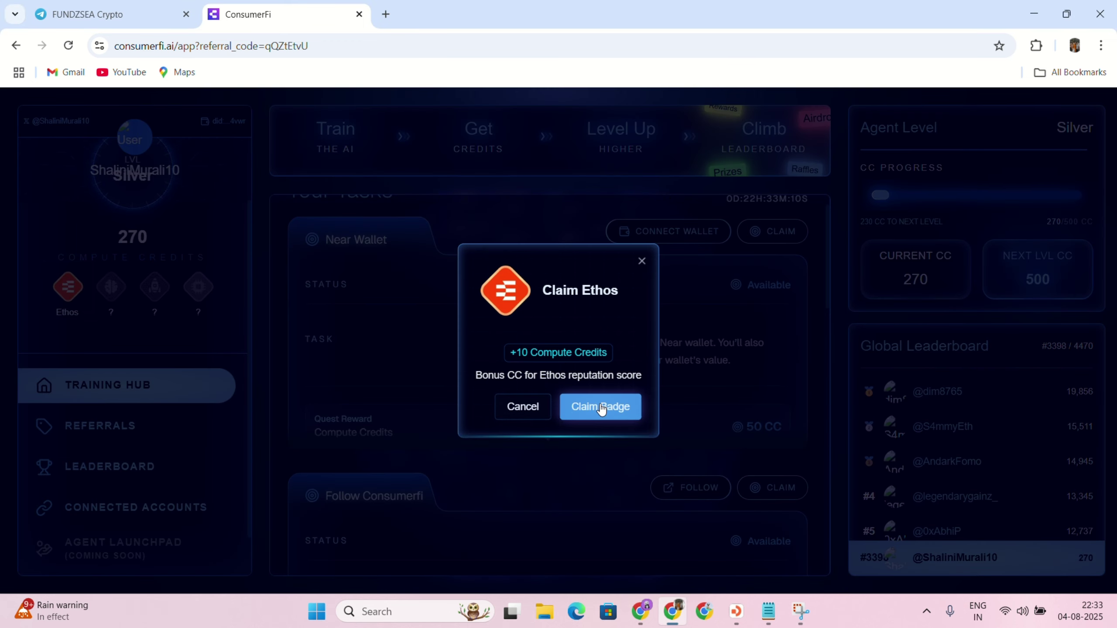
{"action": "left_click", "coordinate": [603, 412]}
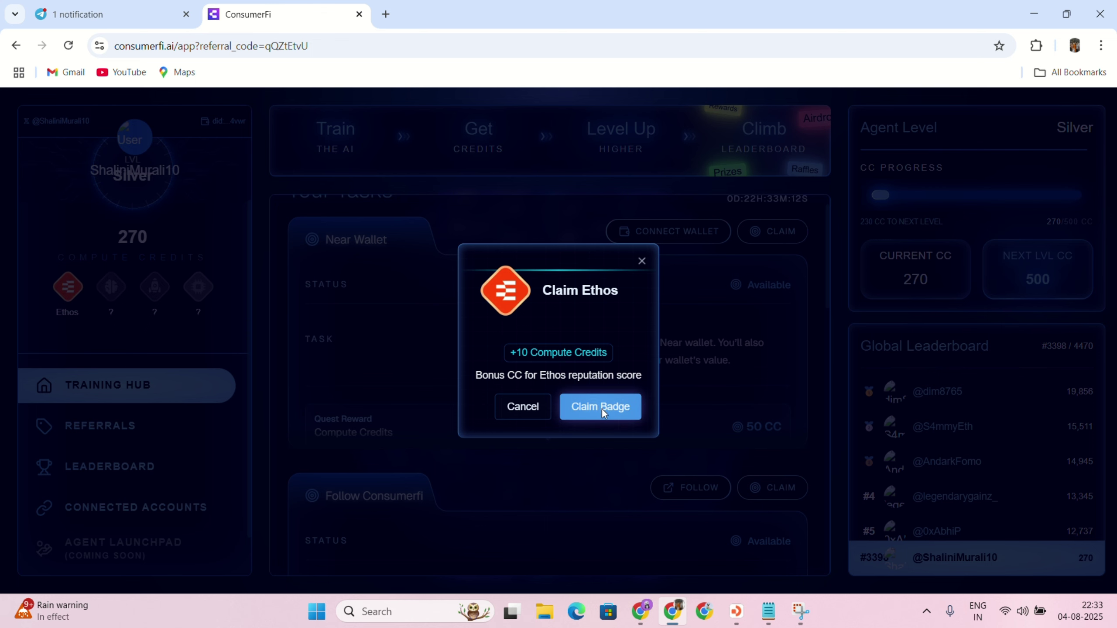
{"action": "left_click", "coordinate": [605, 409]}
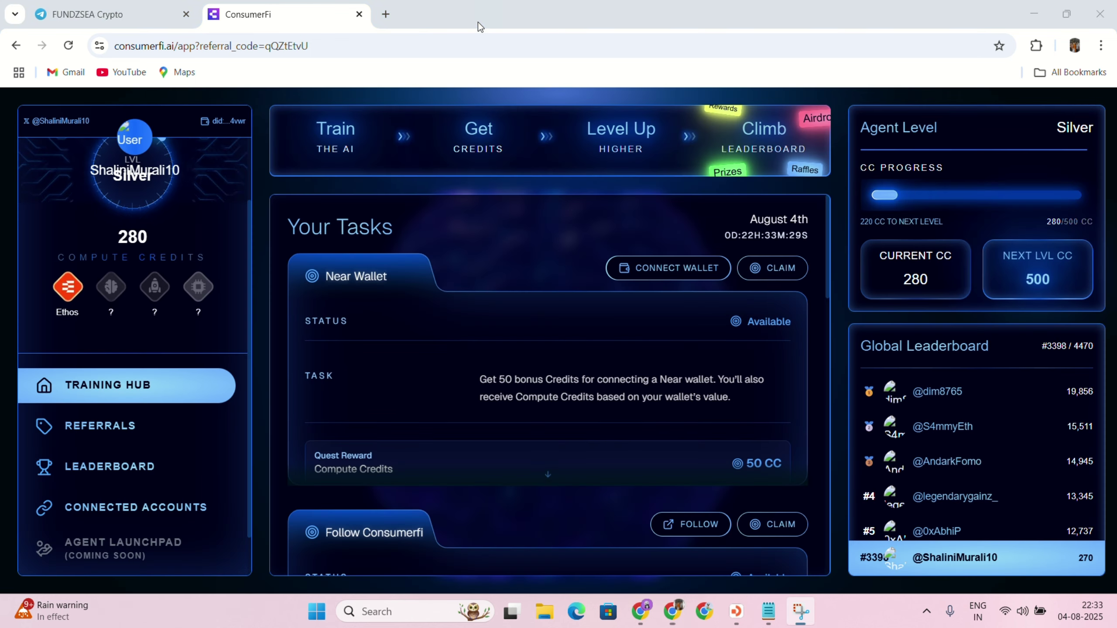
Review the Near Wallet, Follow Consumerfi and Referral Codes tasks in the Training Hub.
{"action": "scroll", "coordinate": [669, 428], "scroll_direction": "down", "scroll_amount": 3}
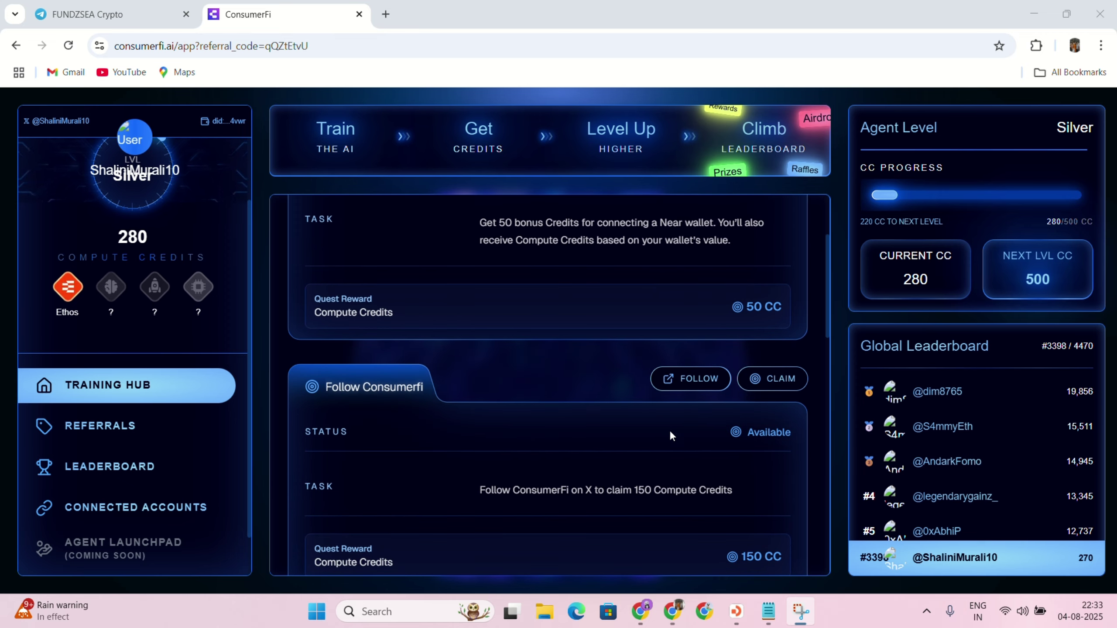
{"action": "scroll", "coordinate": [676, 418], "scroll_direction": "up", "scroll_amount": 3}
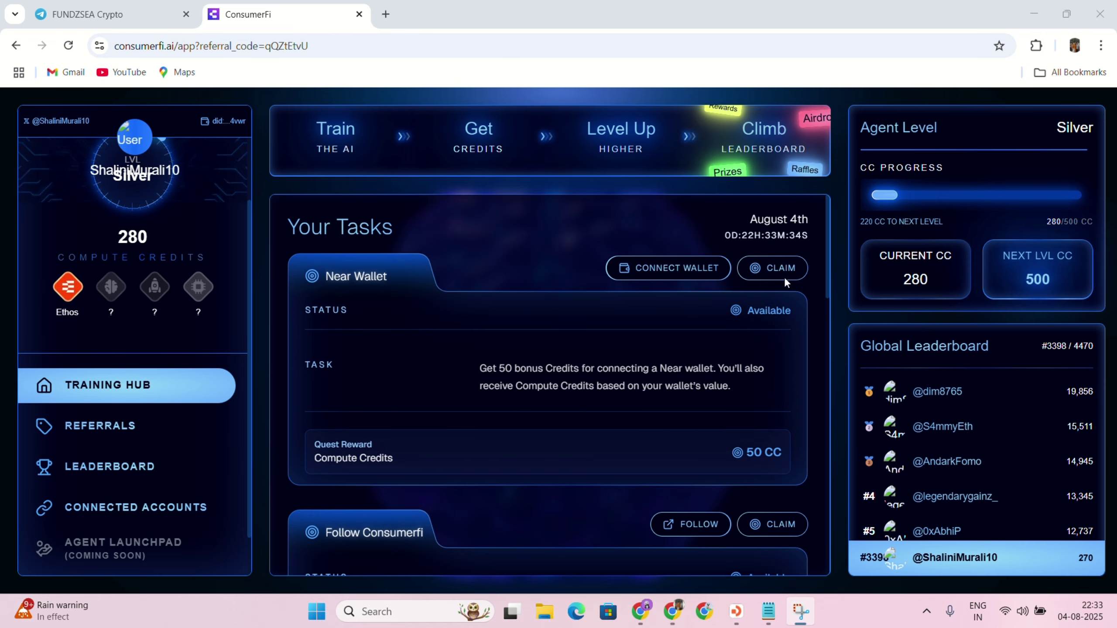
{"action": "scroll", "coordinate": [755, 279], "scroll_direction": "down", "scroll_amount": 2}
{"action": "scroll", "coordinate": [485, 293], "scroll_direction": "up", "scroll_amount": 2}
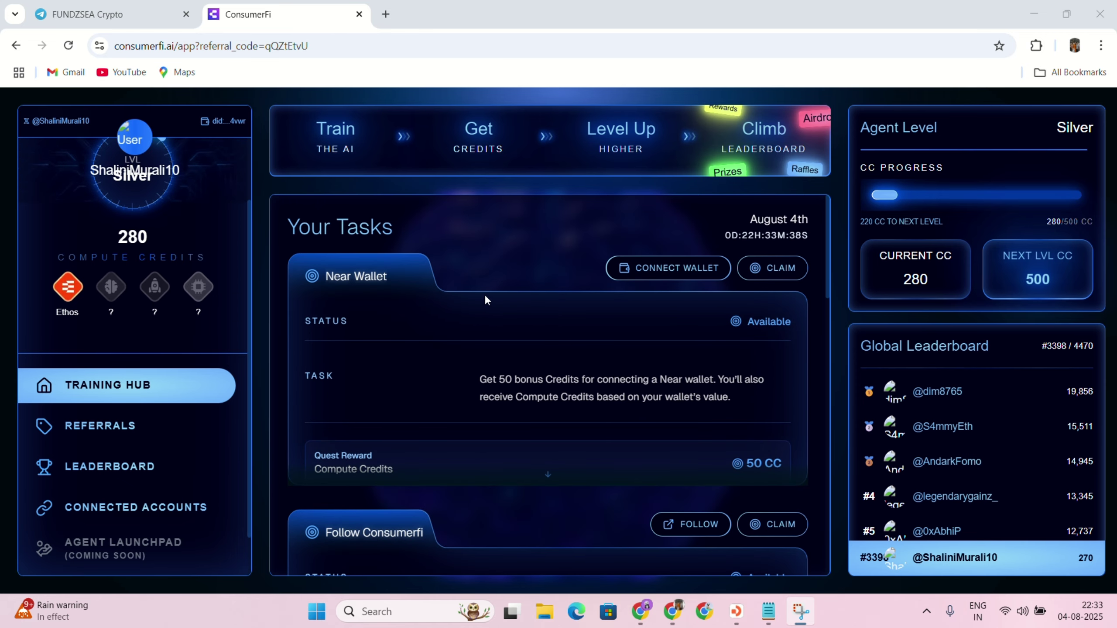
{"action": "scroll", "coordinate": [529, 311], "scroll_direction": "down", "scroll_amount": 4}
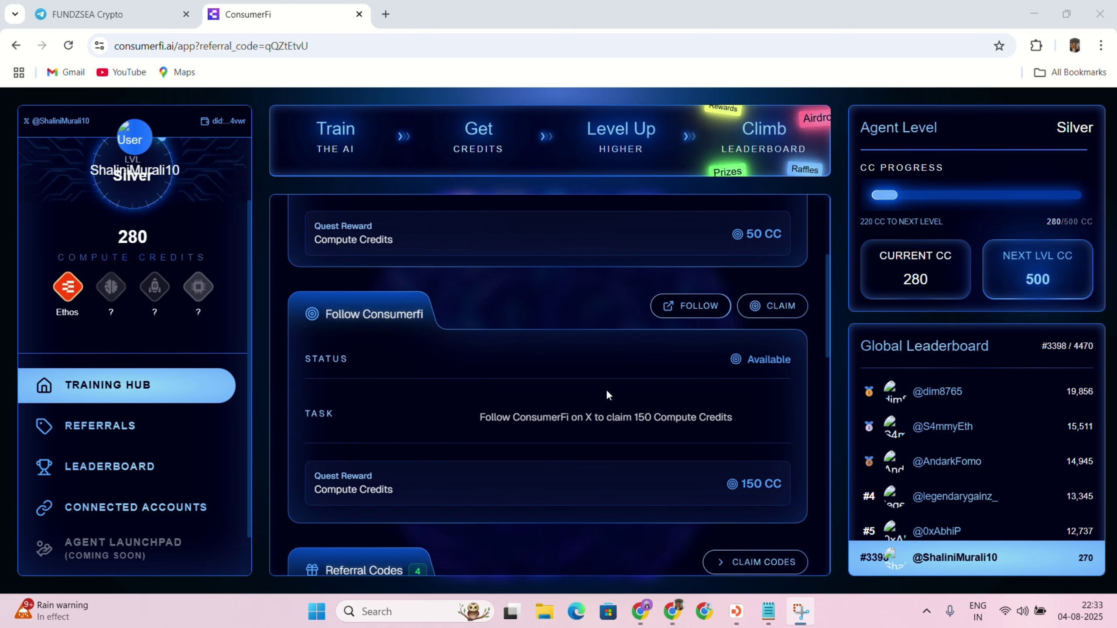
{"action": "scroll", "coordinate": [607, 394], "scroll_direction": "down", "scroll_amount": 3}
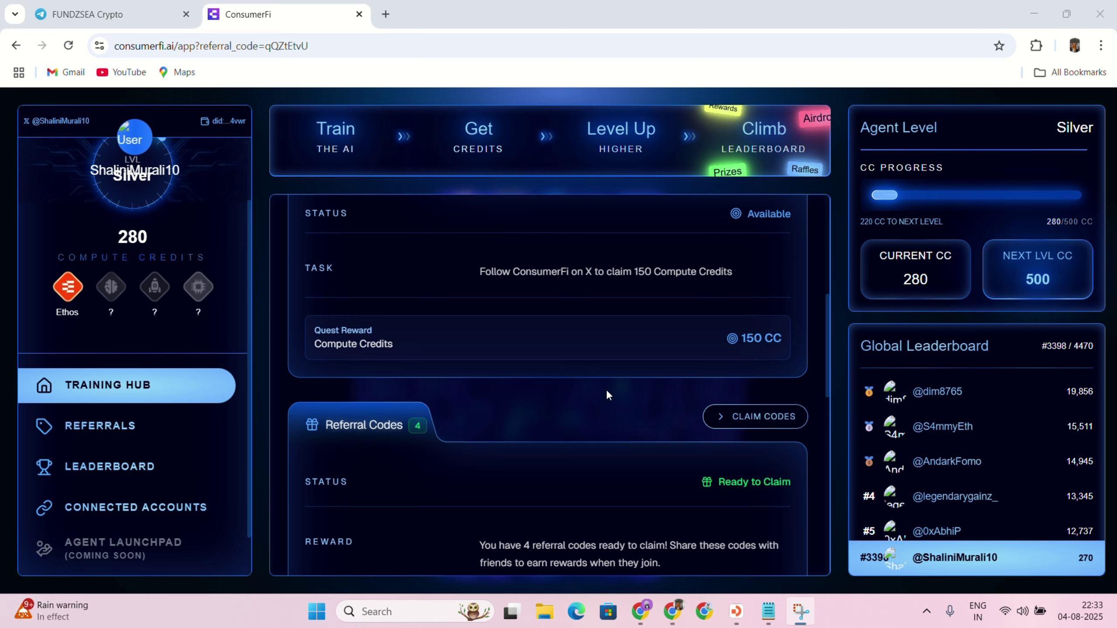
{"action": "scroll", "coordinate": [662, 350], "scroll_direction": "up", "scroll_amount": 3}
Claim the 5 CC daily reward from the Daily Claim task.
{"action": "scroll", "coordinate": [663, 348], "scroll_direction": "down", "scroll_amount": 9}
{"action": "scroll", "coordinate": [663, 349], "scroll_direction": "down", "scroll_amount": 2}
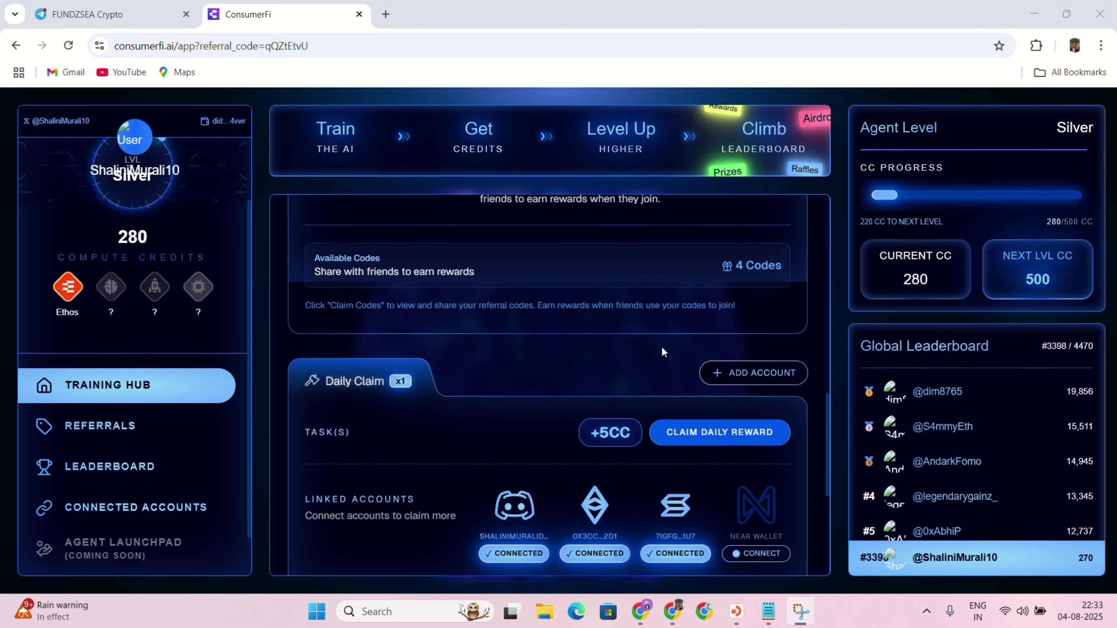
{"action": "left_click", "coordinate": [717, 433]}
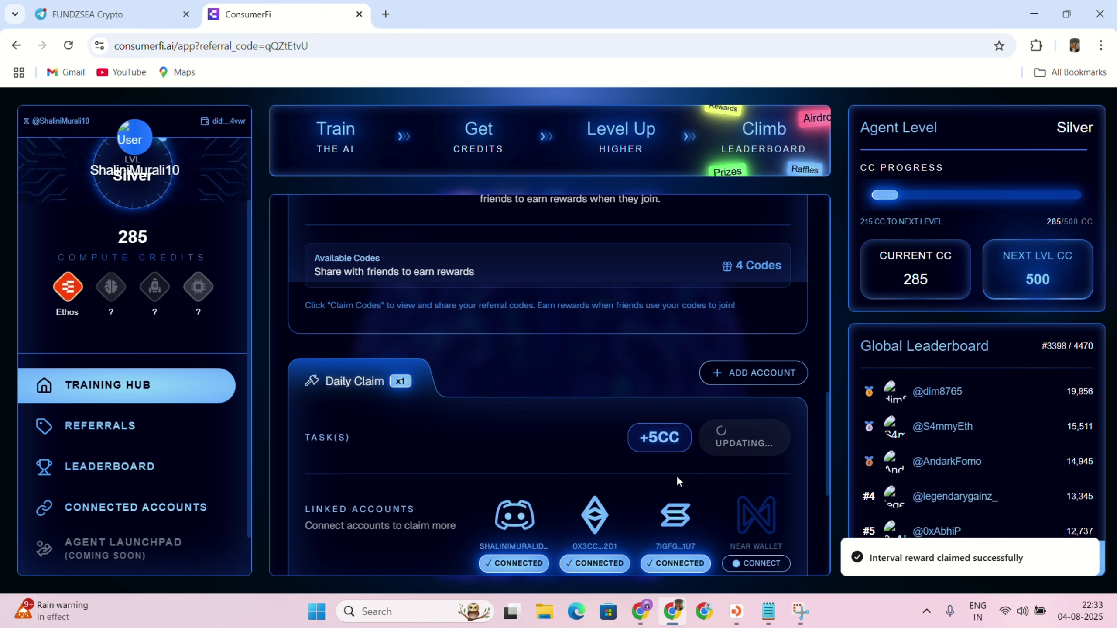
Open the Daily Questions and answer thumbs up on celebrity crypto endorsements and on Ronin as the home of web3 gaming.
{"action": "scroll", "coordinate": [705, 398], "scroll_direction": "down", "scroll_amount": 2}
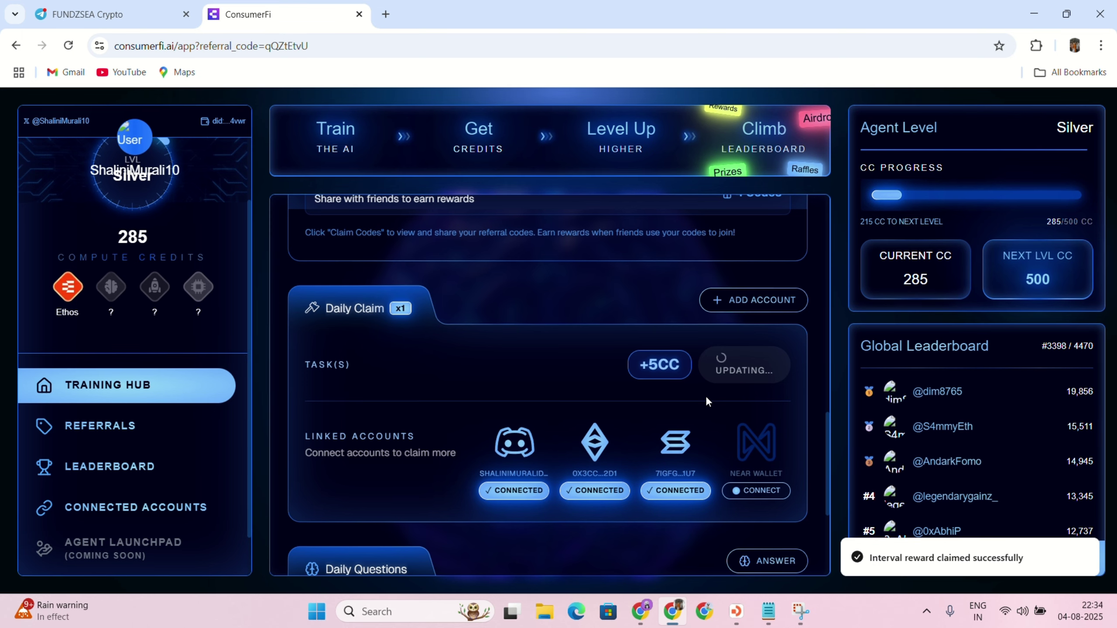
{"action": "scroll", "coordinate": [707, 401], "scroll_direction": "down", "scroll_amount": 3}
{"action": "scroll", "coordinate": [706, 386], "scroll_direction": "up", "scroll_amount": 3}
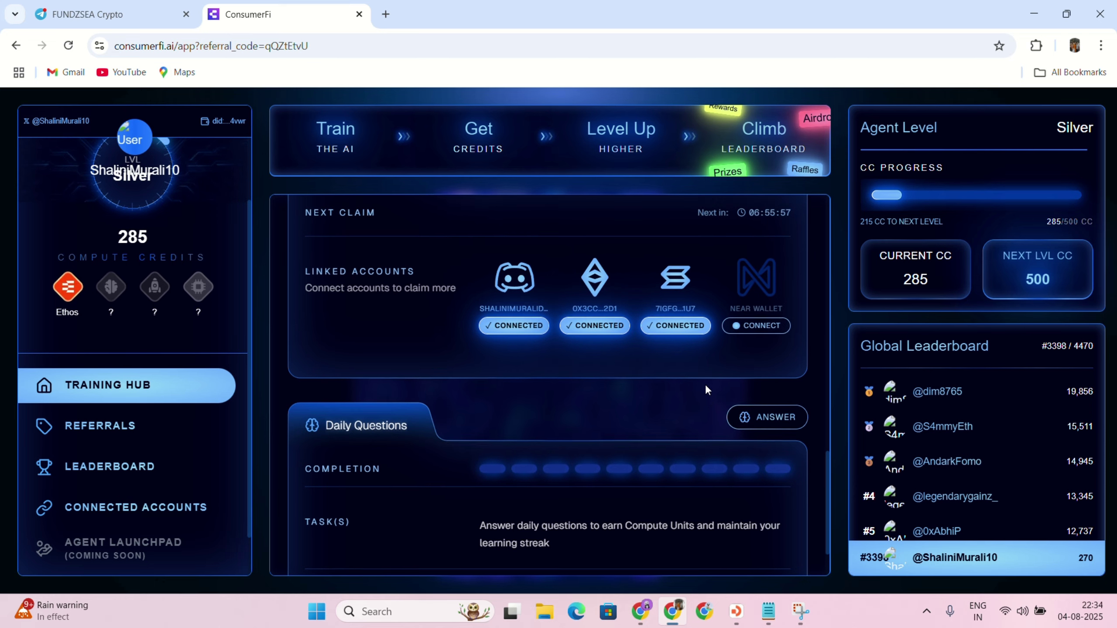
{"action": "scroll", "coordinate": [707, 387], "scroll_direction": "down", "scroll_amount": 3}
{"action": "scroll", "coordinate": [707, 386], "scroll_direction": "down", "scroll_amount": 2}
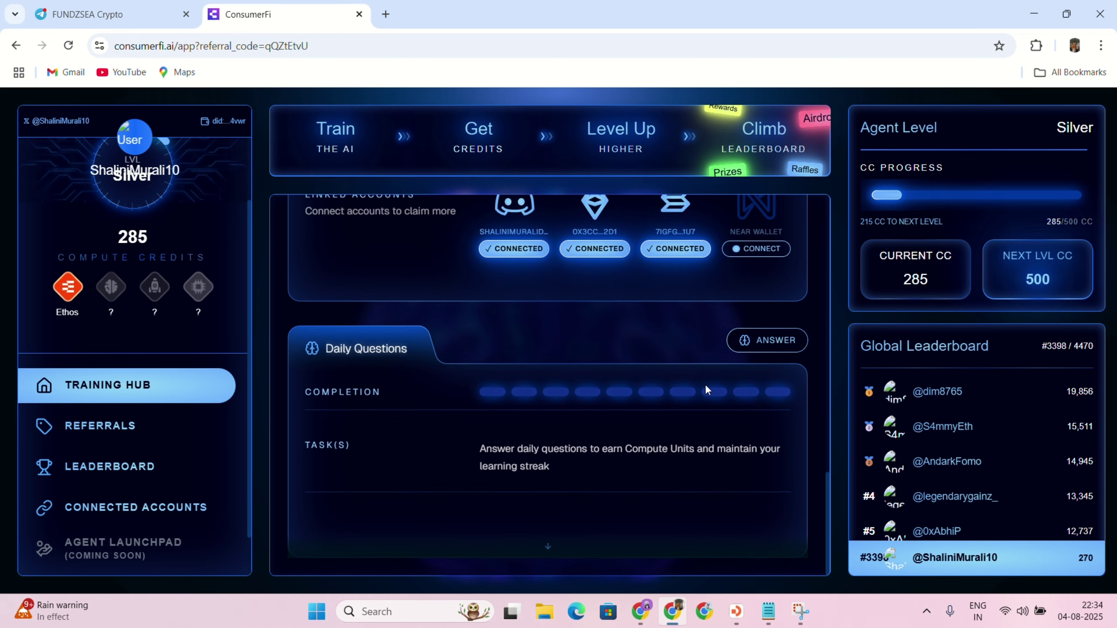
{"action": "left_click", "coordinate": [761, 343]}
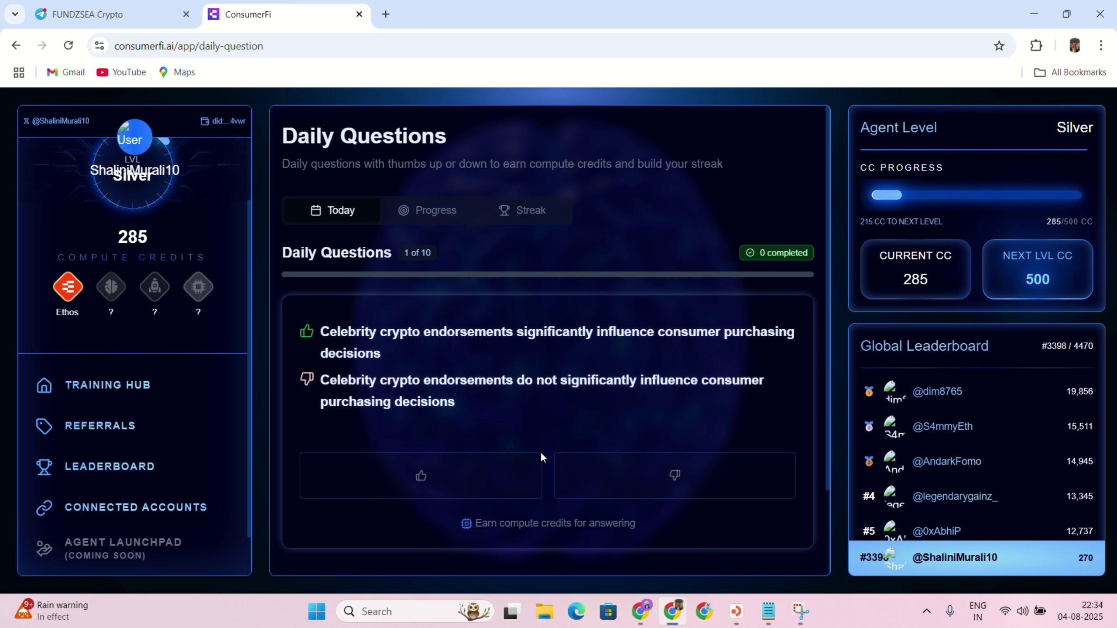
{"action": "left_click", "coordinate": [459, 482]}
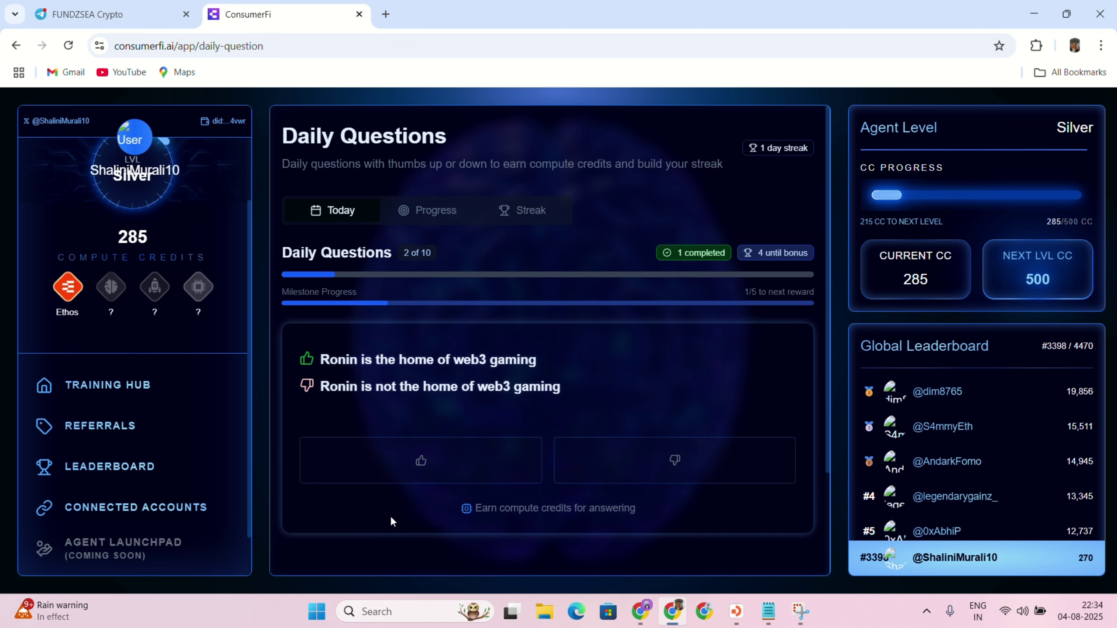
{"action": "left_click", "coordinate": [443, 449]}
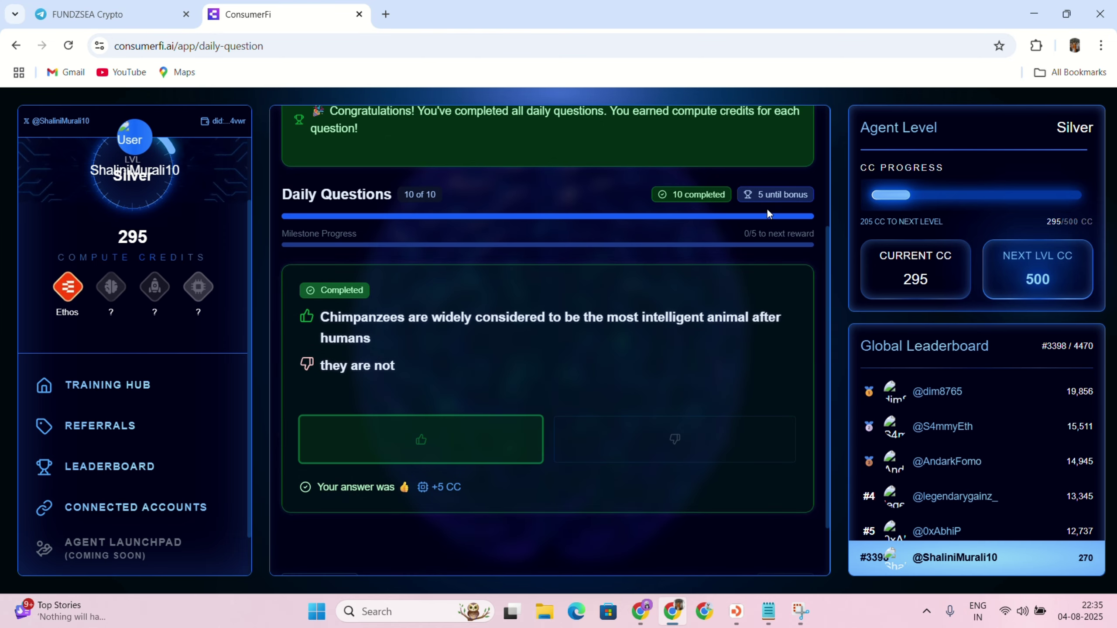
Examine the Daily Questions streak, streak statistics and today's progress.
{"action": "scroll", "coordinate": [806, 474], "scroll_direction": "up", "scroll_amount": 5}
{"action": "left_click", "coordinate": [521, 224]}
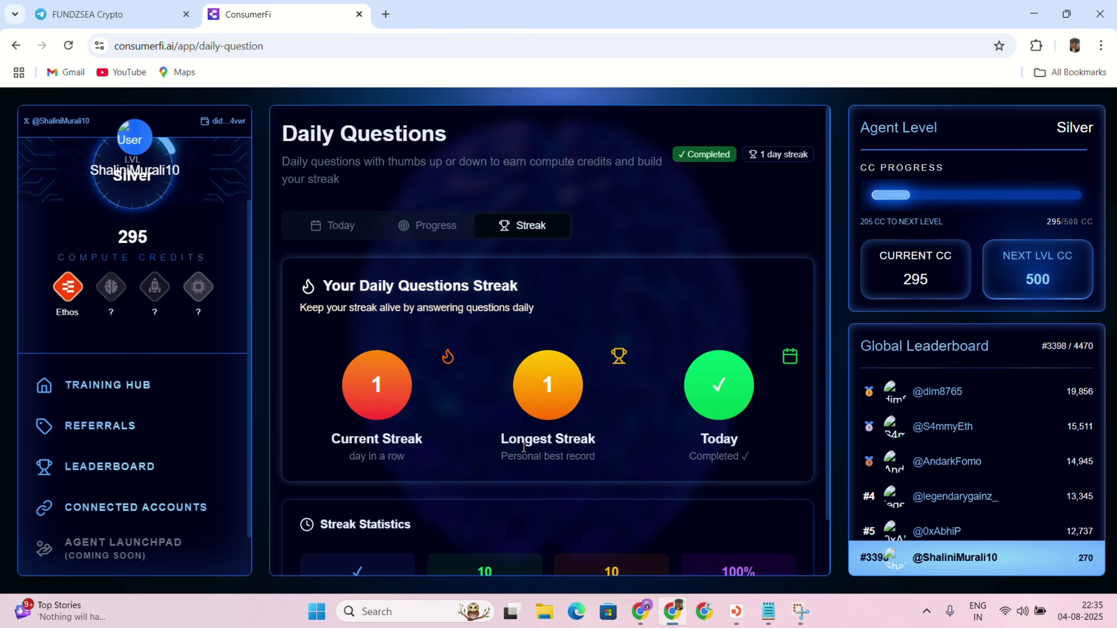
{"action": "scroll", "coordinate": [541, 441], "scroll_direction": "down", "scroll_amount": 1}
{"action": "scroll", "coordinate": [633, 517], "scroll_direction": "up", "scroll_amount": 1}
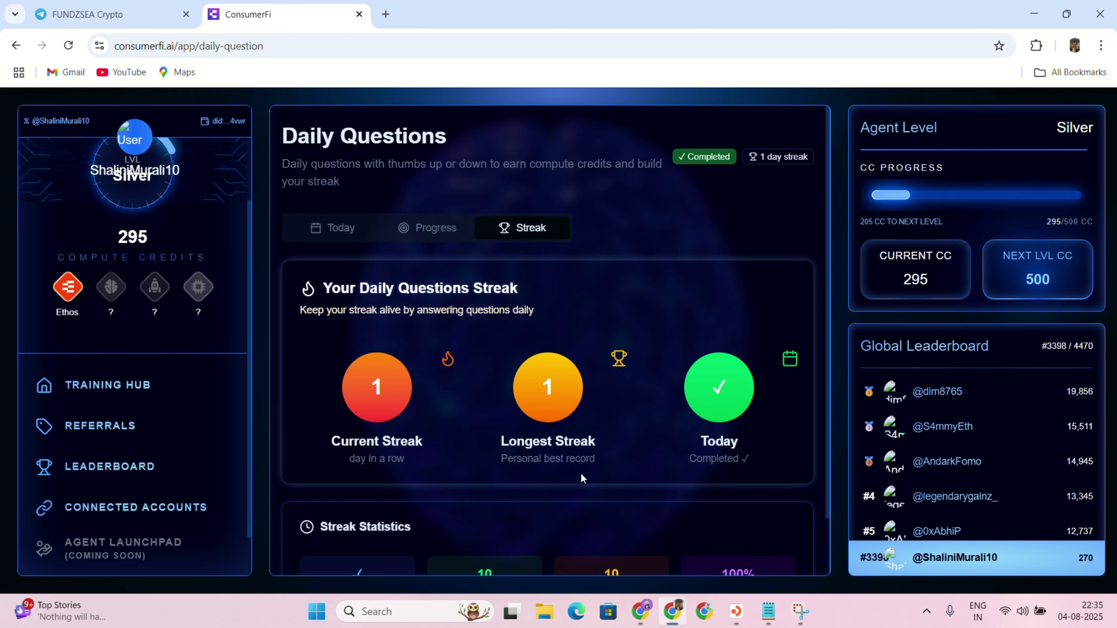
{"action": "left_click", "coordinate": [446, 227]}
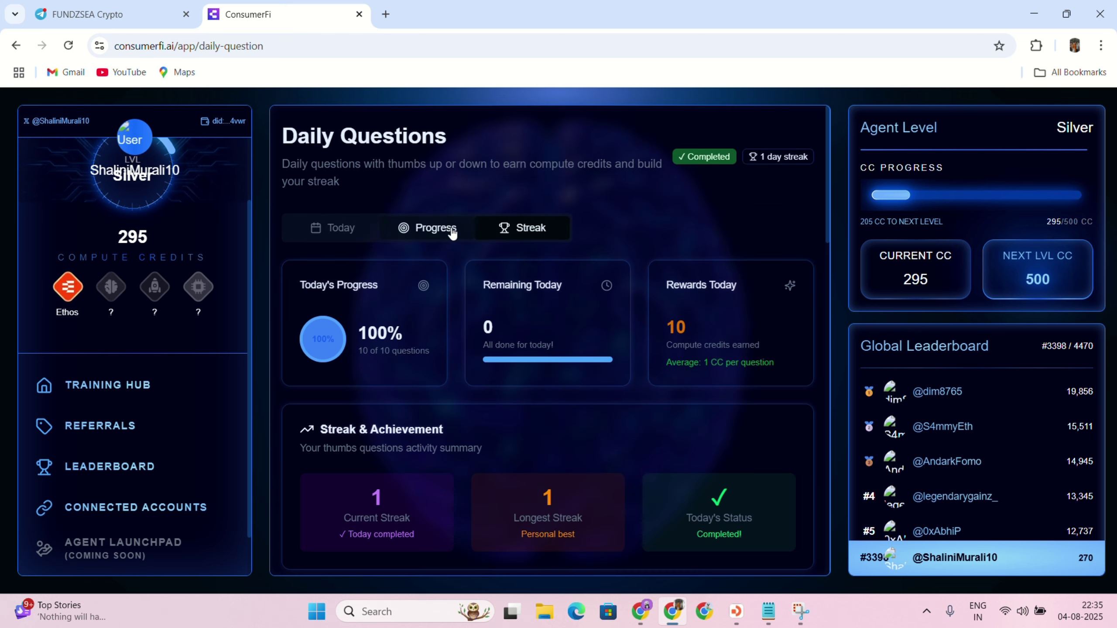
{"action": "left_click", "coordinate": [543, 236]}
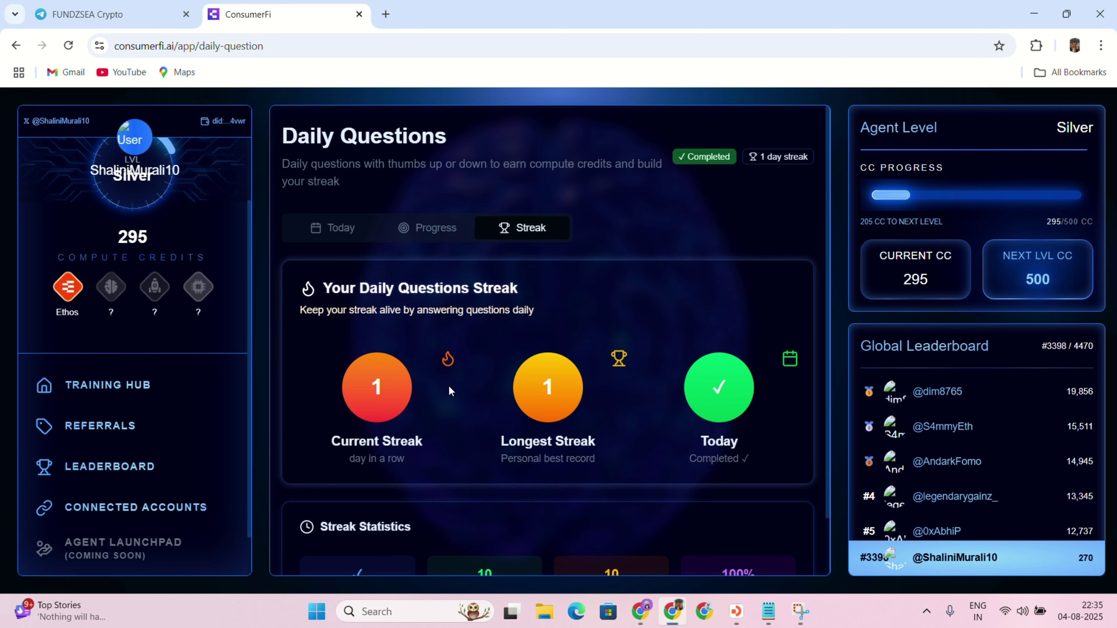
Open the connected accounts page and review the link status of the Twitter, Discord, Near, EVM, Solana and Abstract entries.
{"action": "scroll", "coordinate": [620, 391], "scroll_direction": "down", "scroll_amount": 2}
{"action": "scroll", "coordinate": [621, 392], "scroll_direction": "up", "scroll_amount": 2}
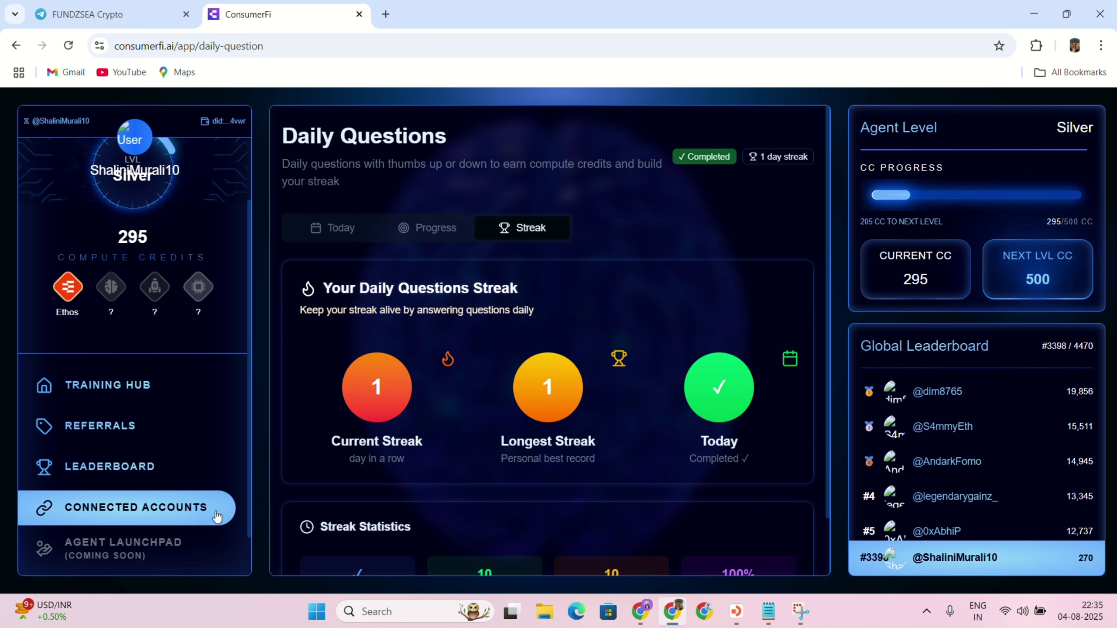
{"action": "left_click", "coordinate": [161, 507]}
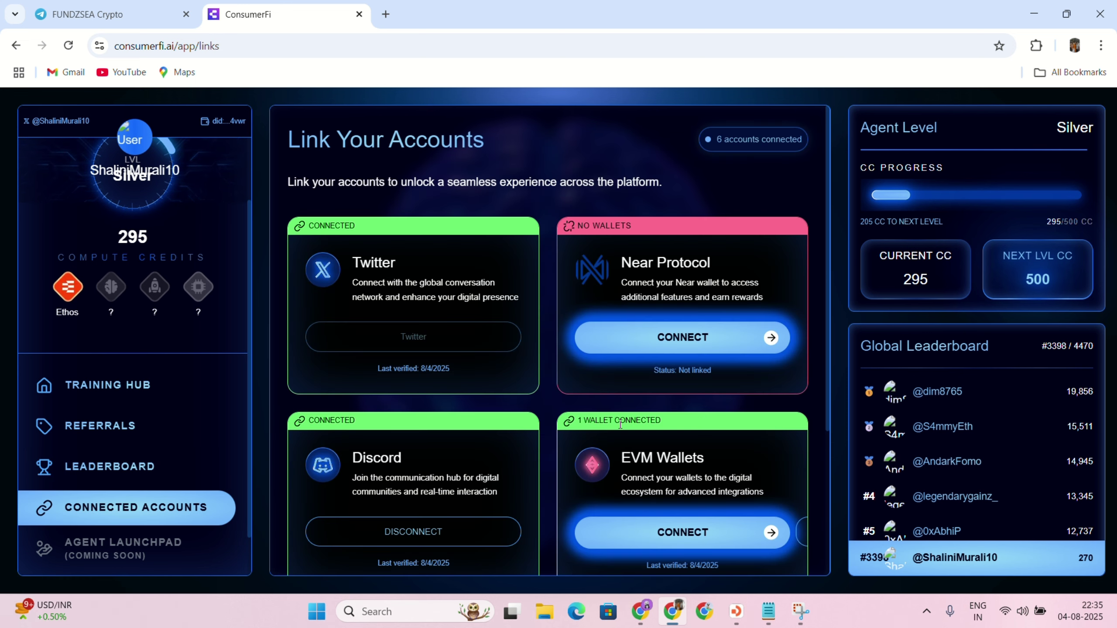
{"action": "scroll", "coordinate": [710, 489], "scroll_direction": "down", "scroll_amount": 4}
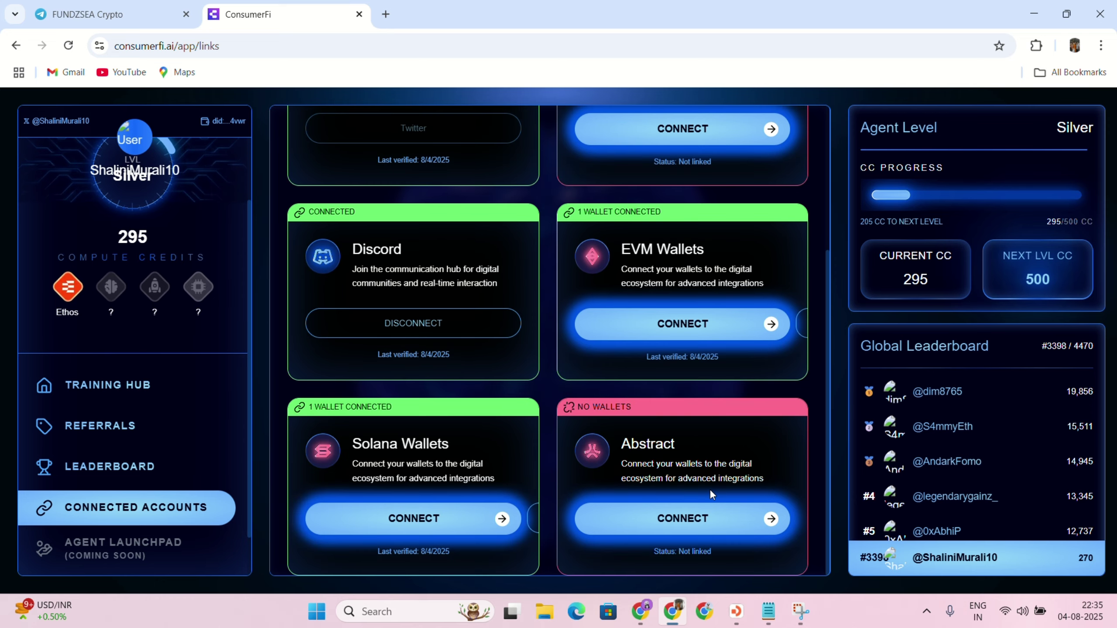
{"action": "scroll", "coordinate": [711, 488], "scroll_direction": "up", "scroll_amount": 4}
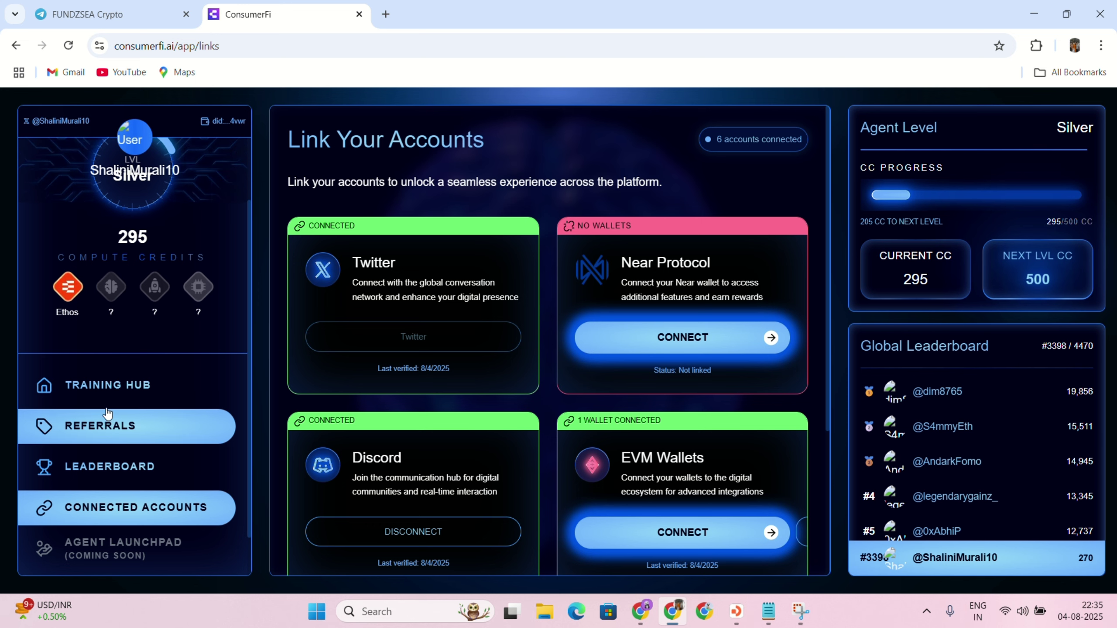
Return to the Training Hub and view the Follow Consumerfi task in the task list.
{"action": "left_click", "coordinate": [117, 387]}
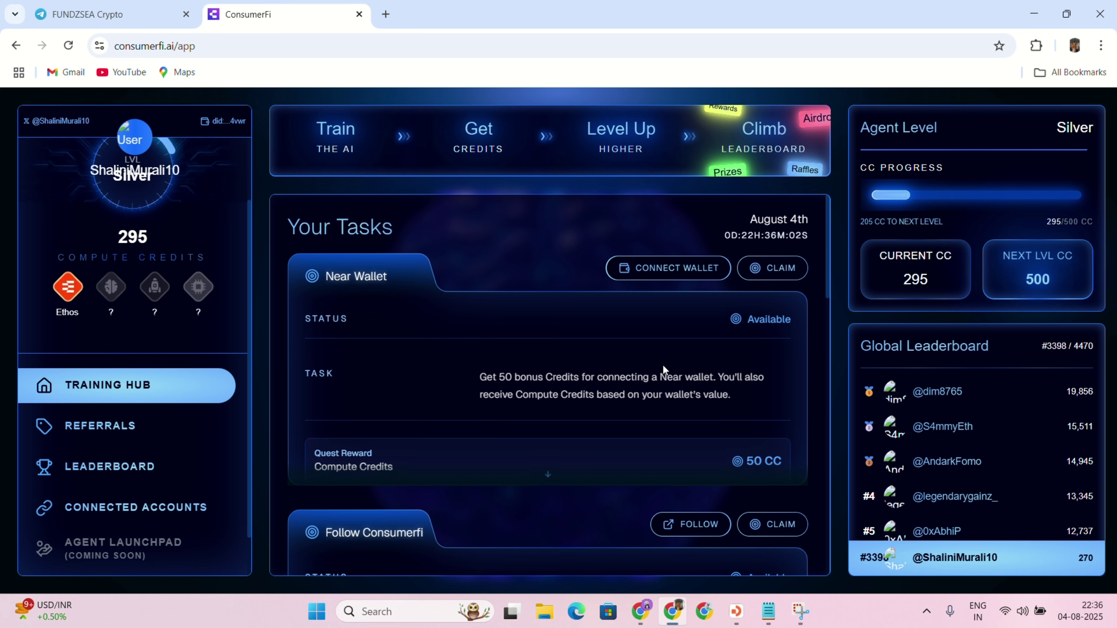
{"action": "scroll", "coordinate": [663, 365], "scroll_direction": "down", "scroll_amount": 5}
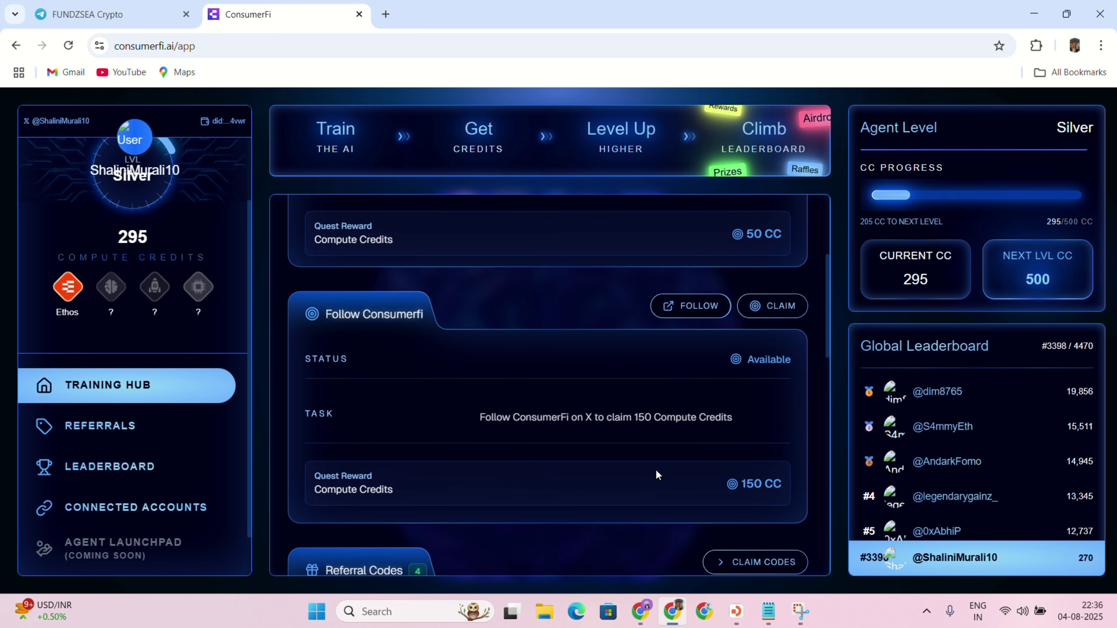